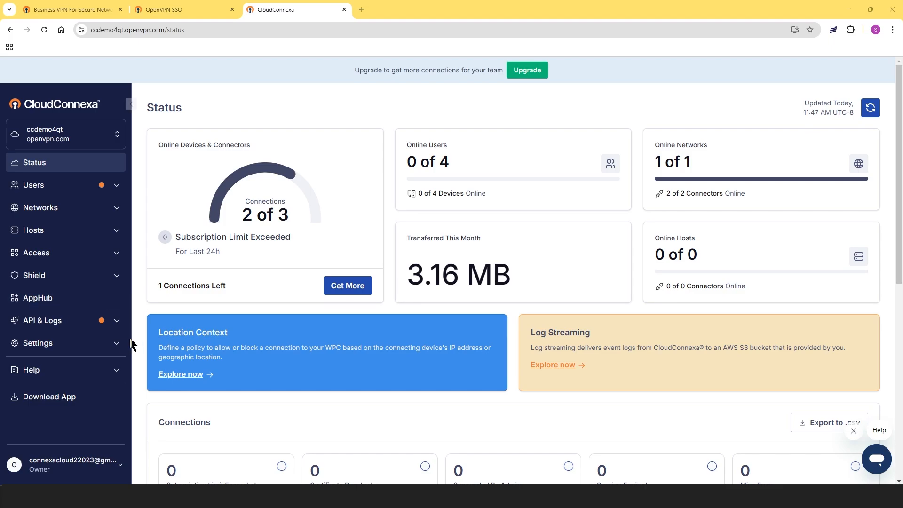
Enable Two-Factor Authentication in User Authentication settings, leave Allow Trusted Devices disabled, and confirm.
click(117, 343)
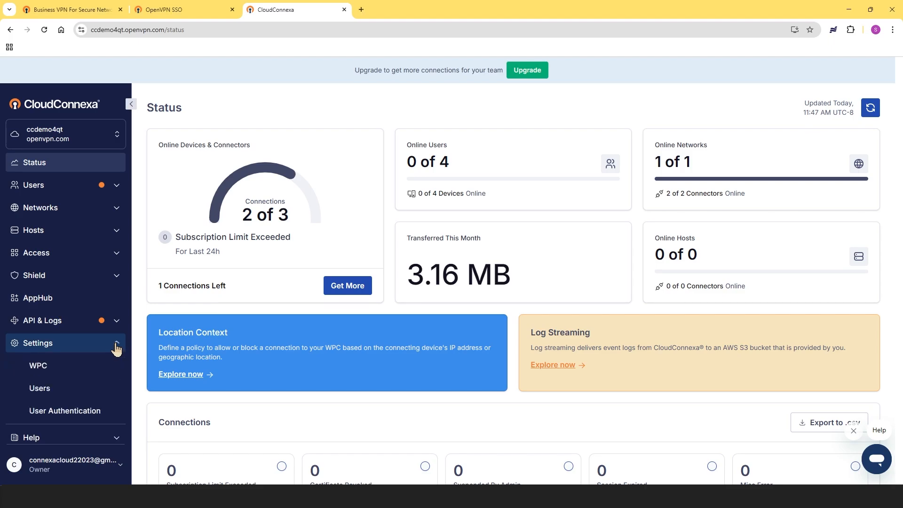
scroll(77, 355, down, 2)
click(74, 341)
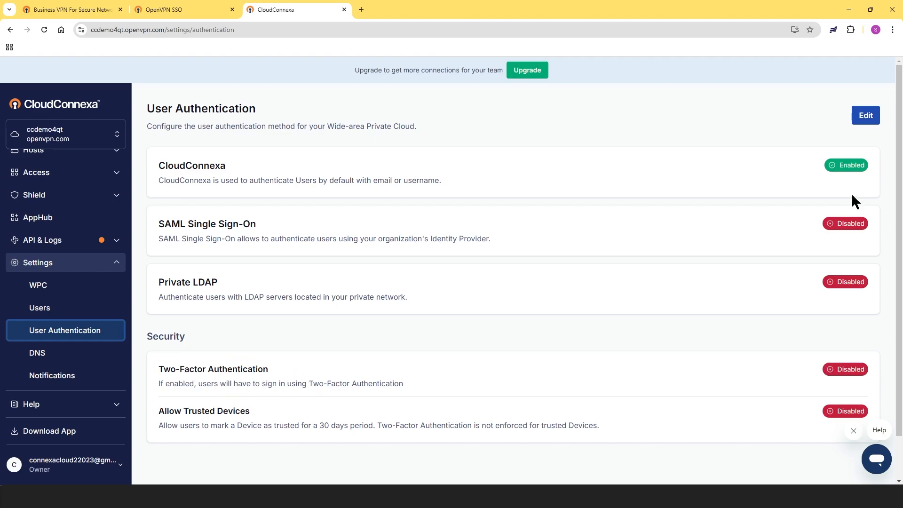
click(865, 121)
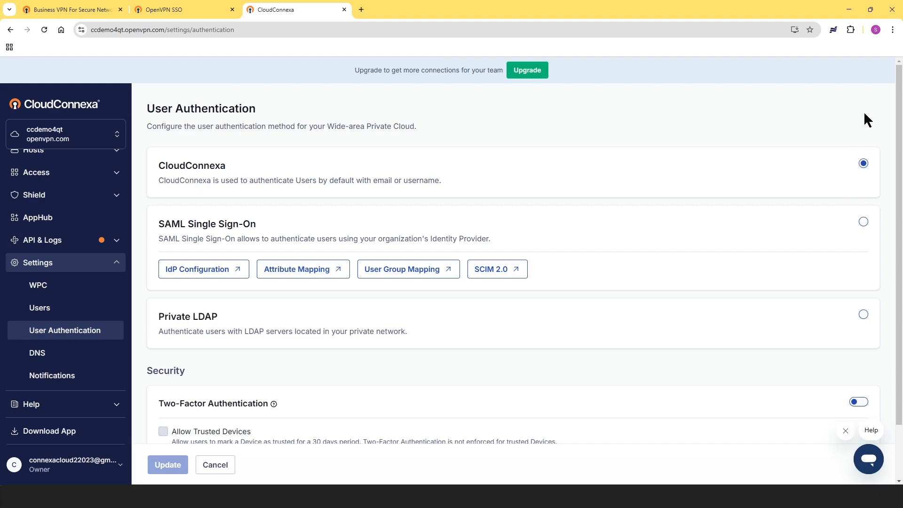
scroll(605, 244, down, 2)
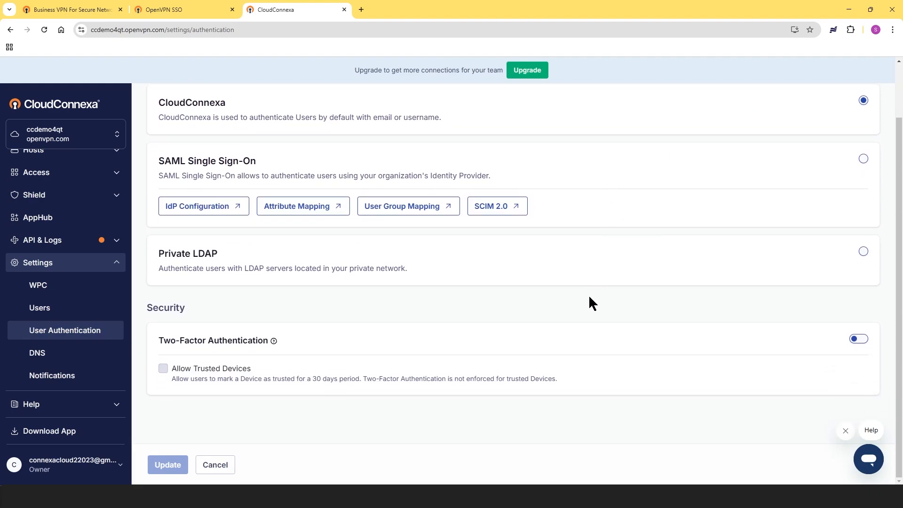
click(859, 340)
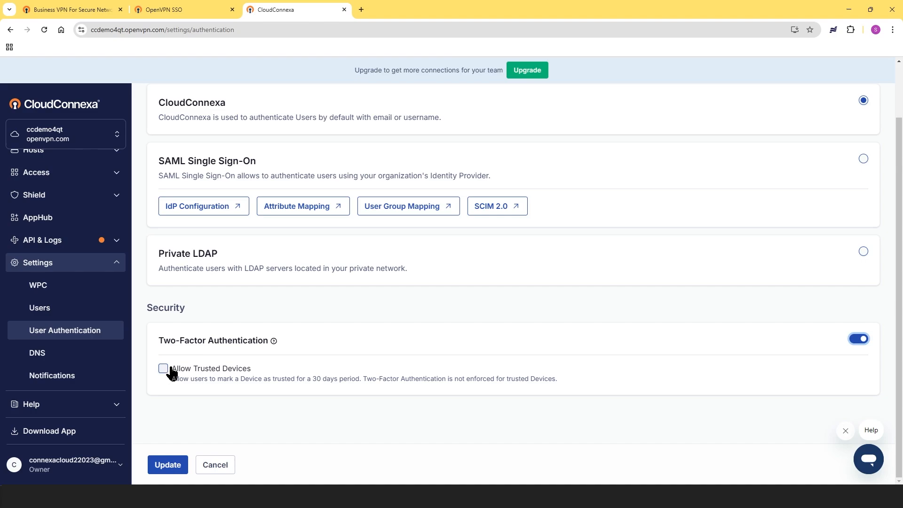
click(160, 466)
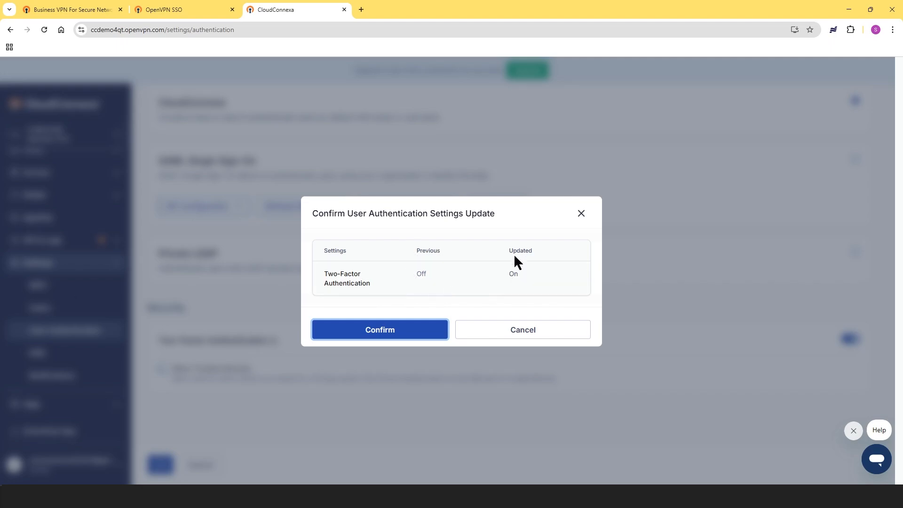
click(376, 331)
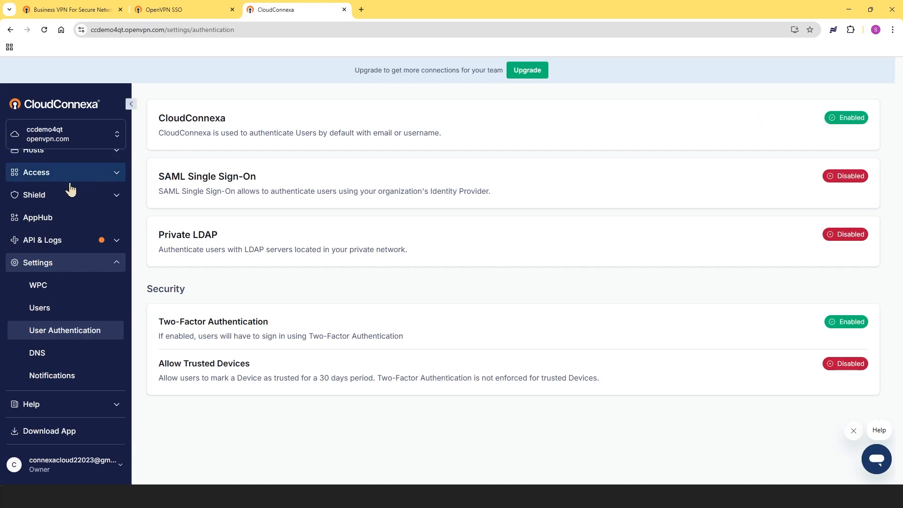
scroll(70, 190, up, 3)
Begin adding a new user with the chosen username, assigned to the Sales group.
click(48, 188)
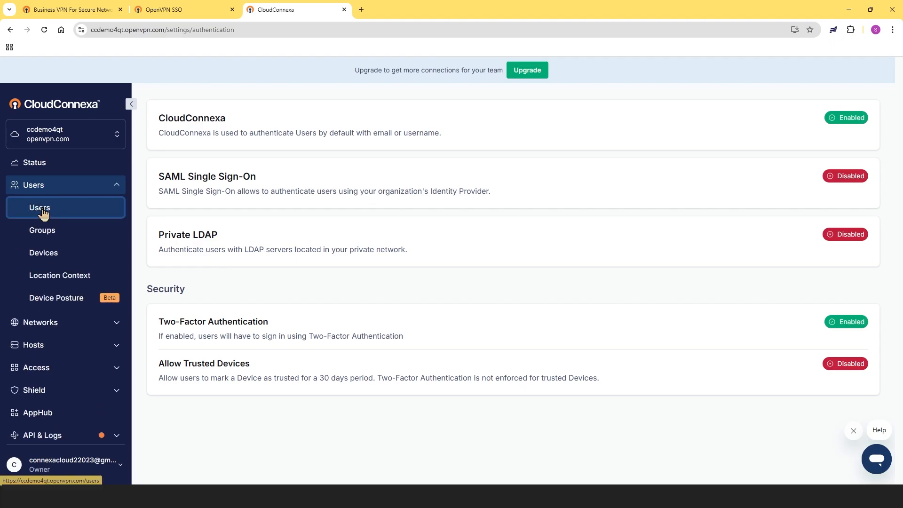
click(41, 208)
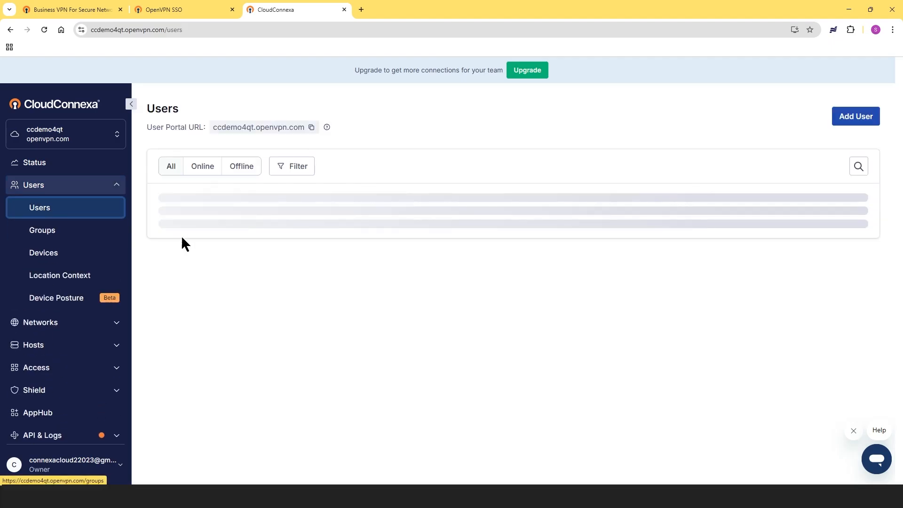
click(848, 122)
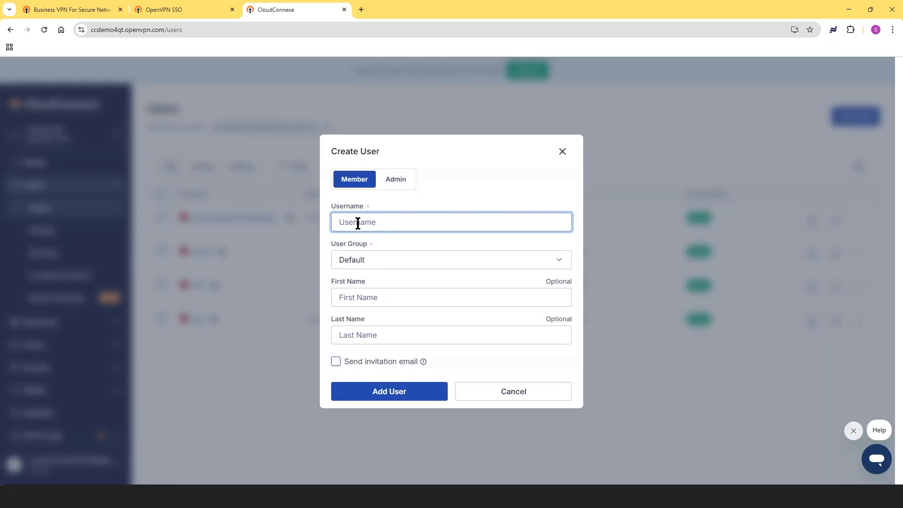
text(monica)
click(505, 257)
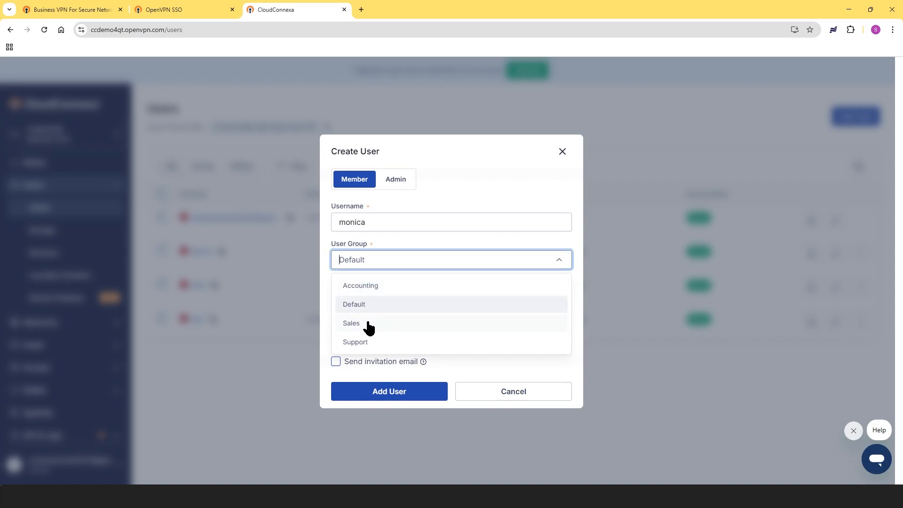
click(354, 325)
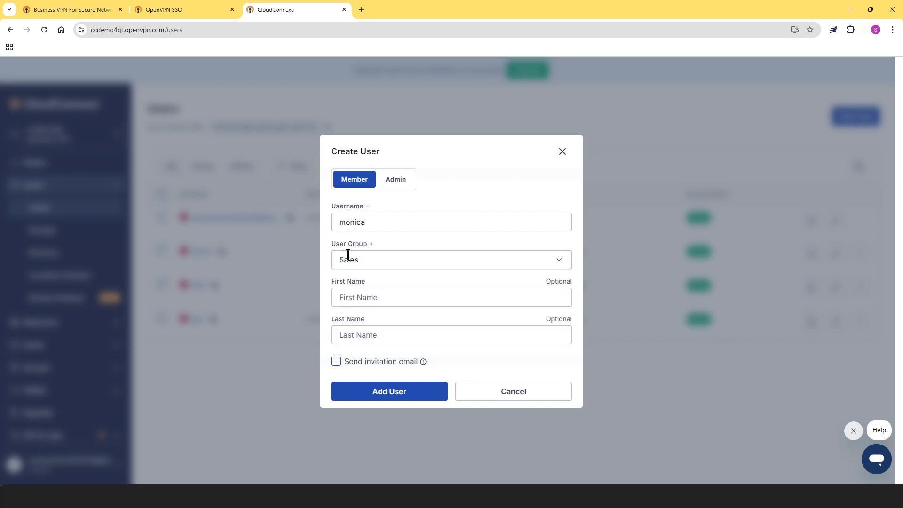
Fill in the user's first and last name and email, enable the invitation email, and create the user.
click(351, 297)
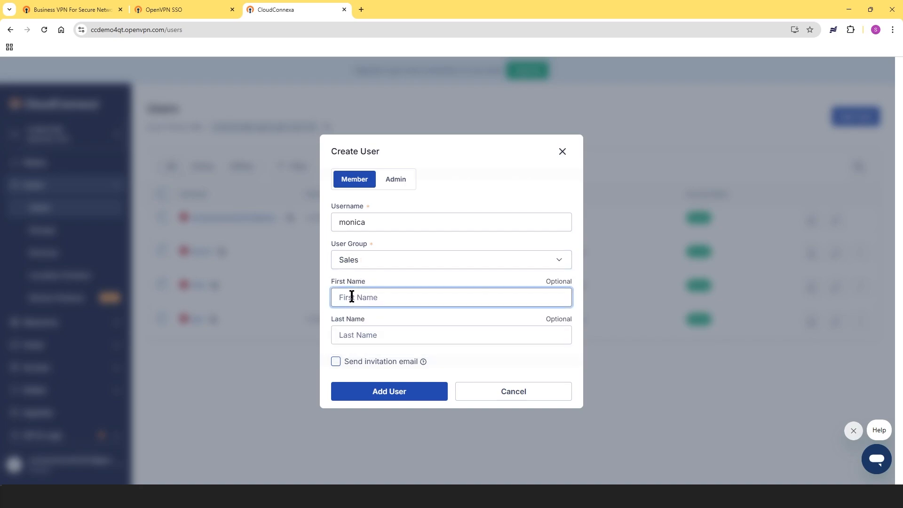
text(Monica)
key(Tab)
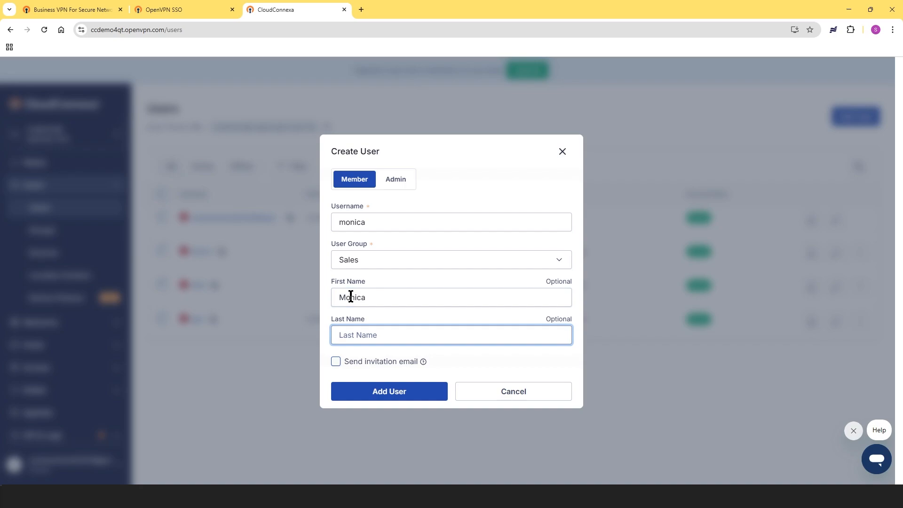
text(Doe)
click(336, 362)
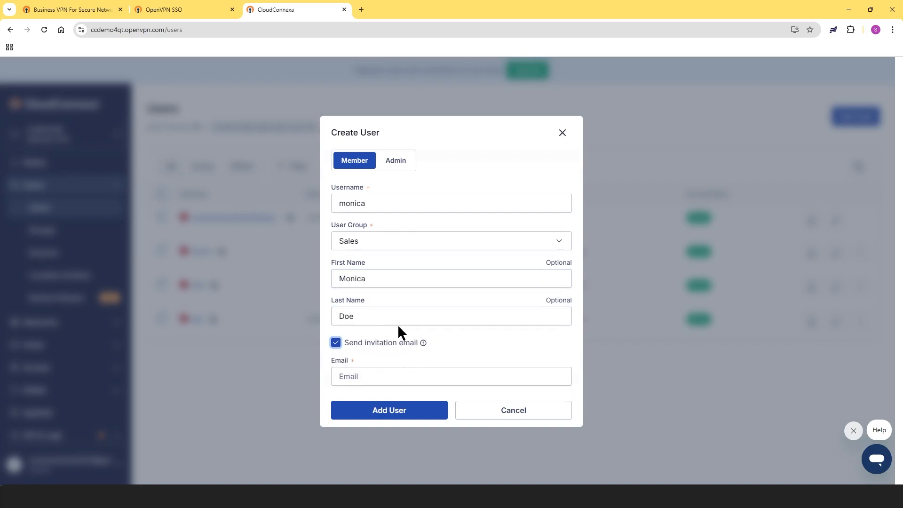
click(352, 378)
key(ctrl+v)
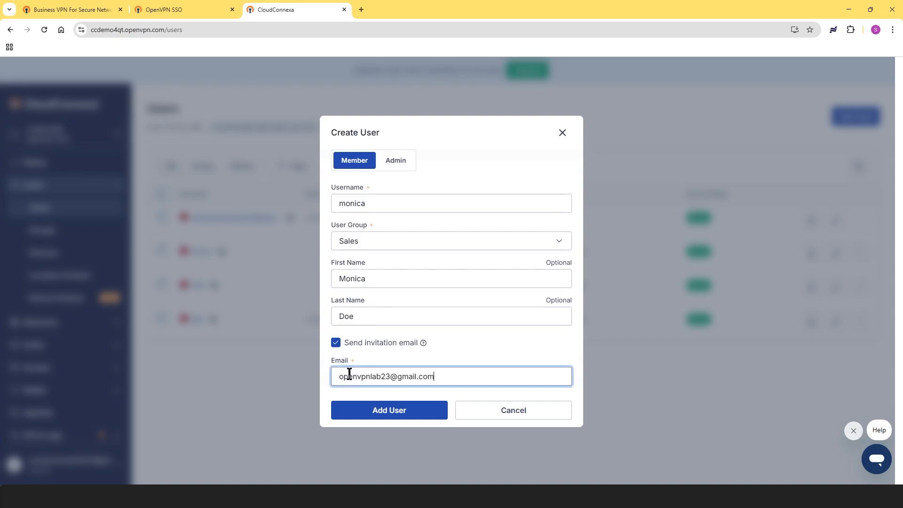
click(390, 412)
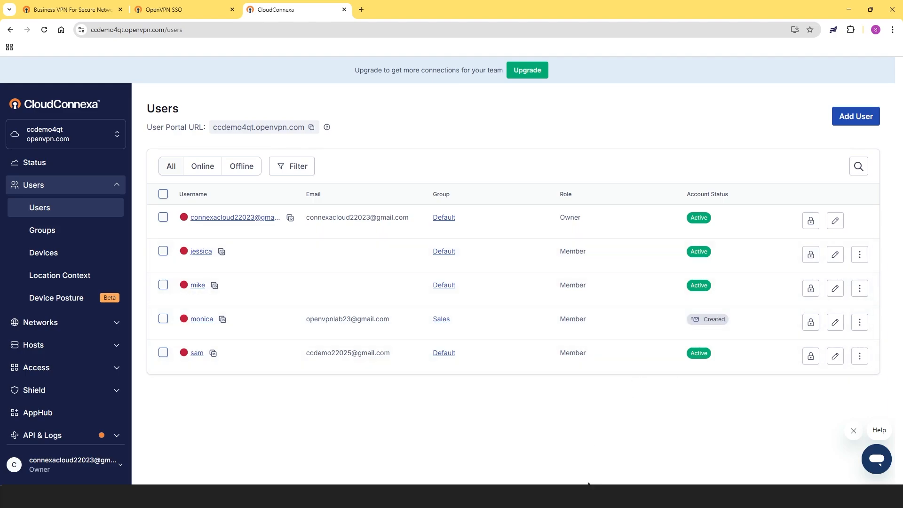
Open the 'You're invited to join CloudConnexa!' email in the user's Gmail inbox.
click(533, 451)
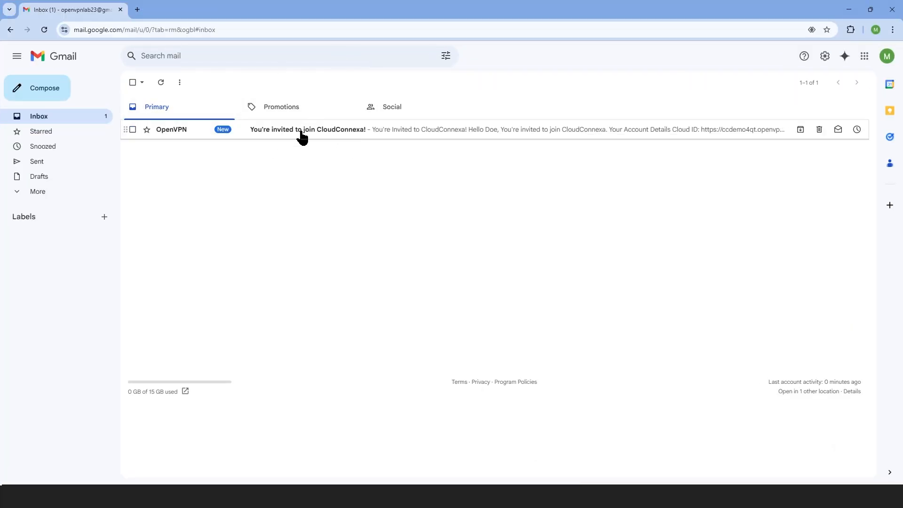
click(303, 136)
scroll(409, 254, down, 1)
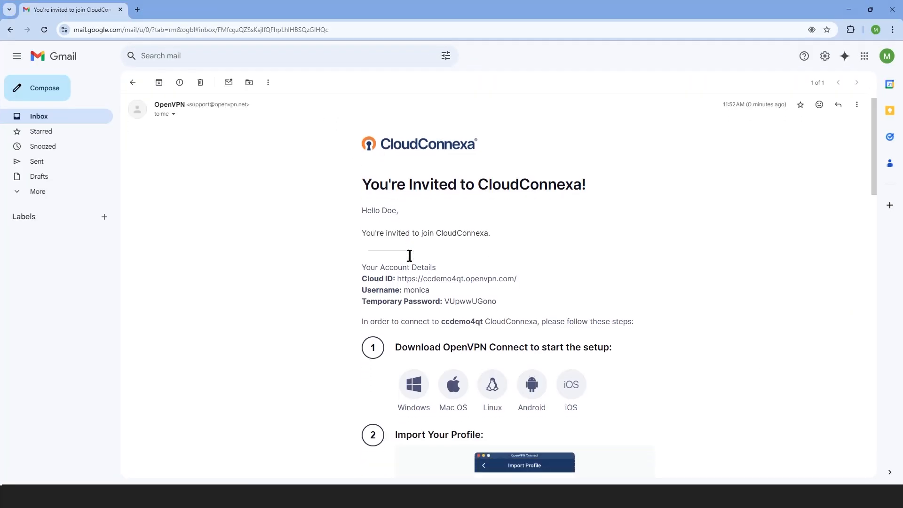
scroll(410, 256, down, 2)
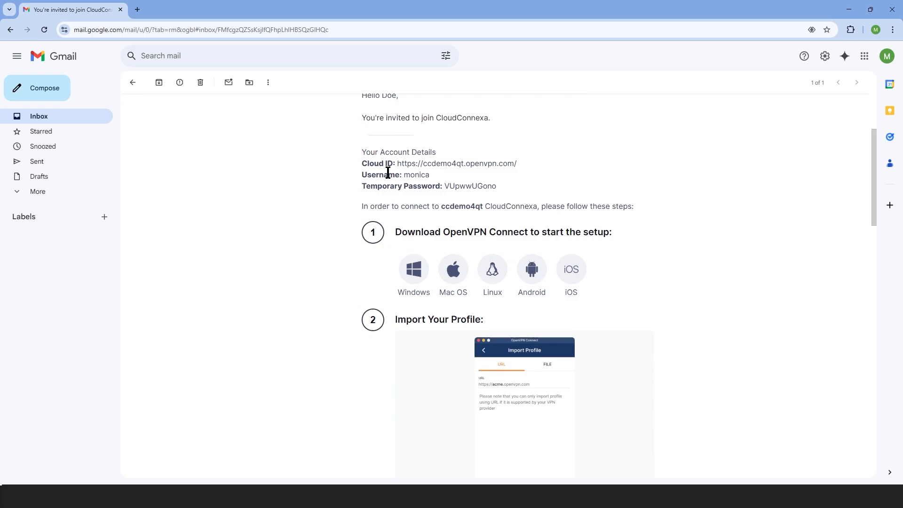
Review the invitation's account details, temporary password line and setup steps.
drag(361, 159, 387, 163)
click(367, 176)
drag(432, 186, 366, 187)
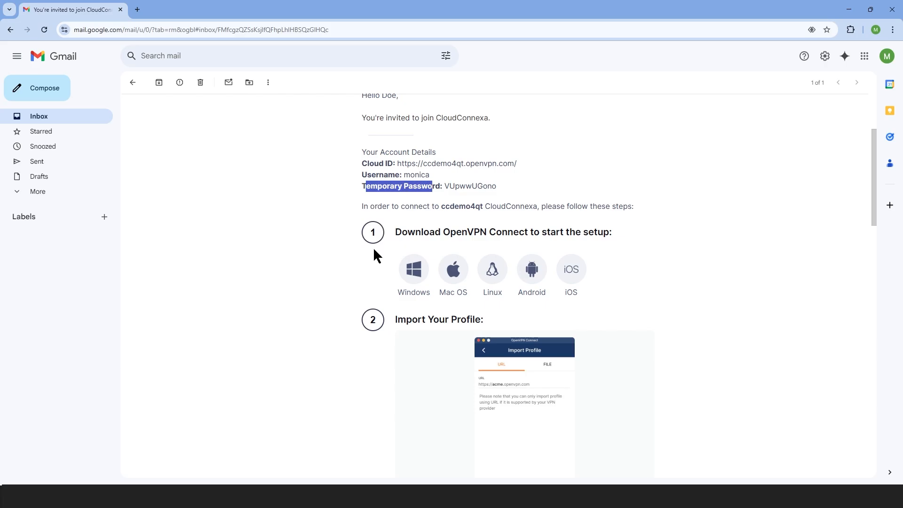
scroll(374, 258, down, 10)
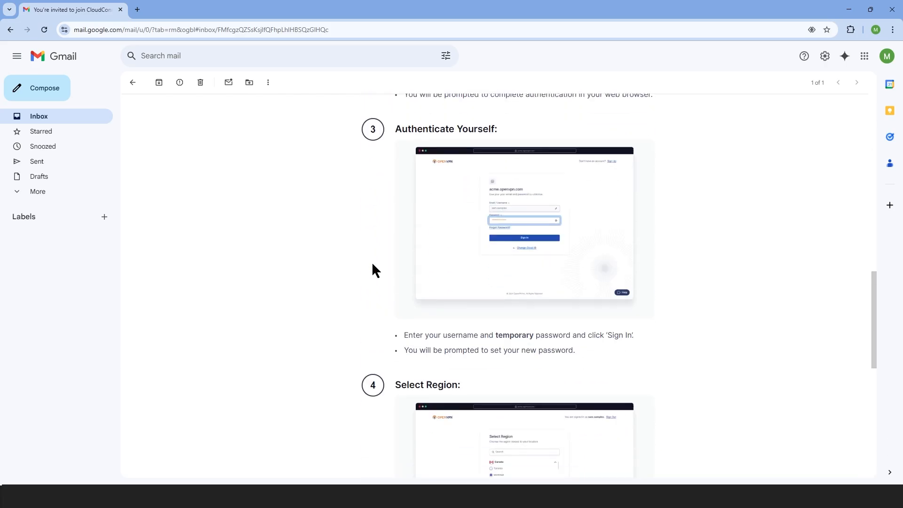
scroll(373, 264, down, 3)
scroll(403, 263, up, 2)
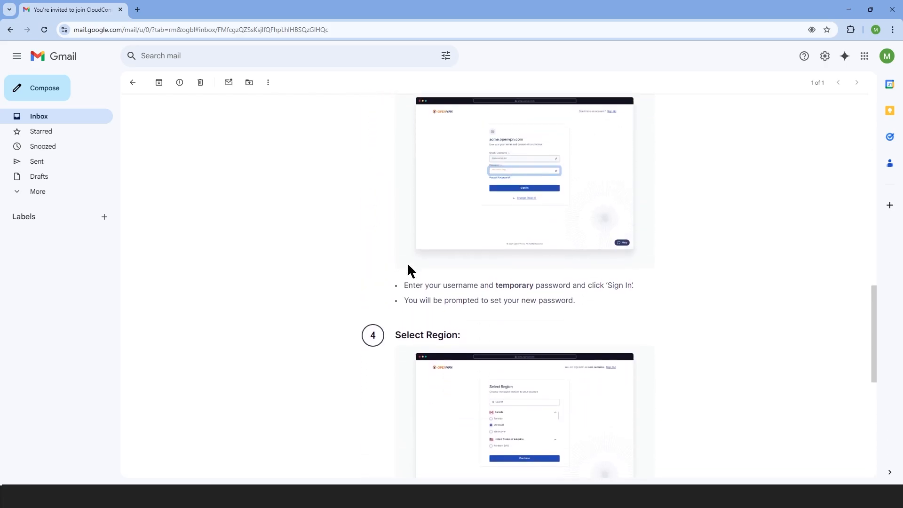
scroll(408, 265, down, 4)
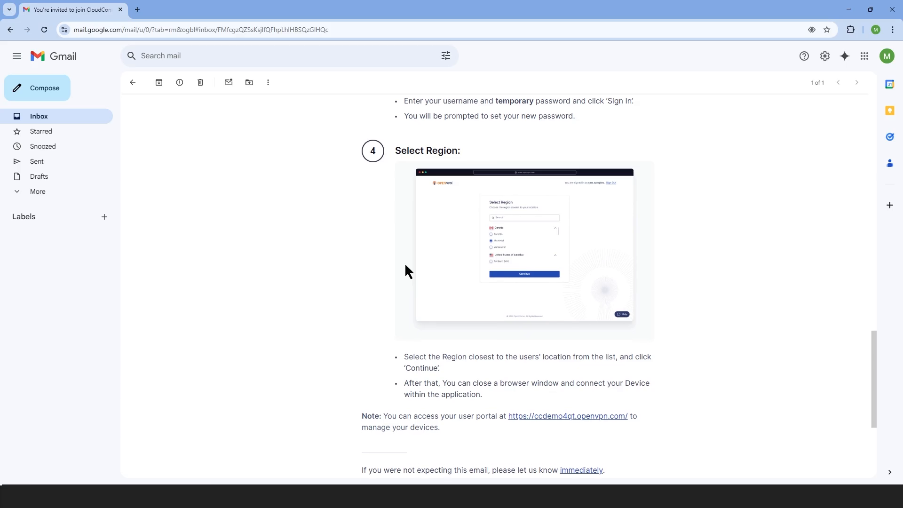
scroll(405, 263, up, 15)
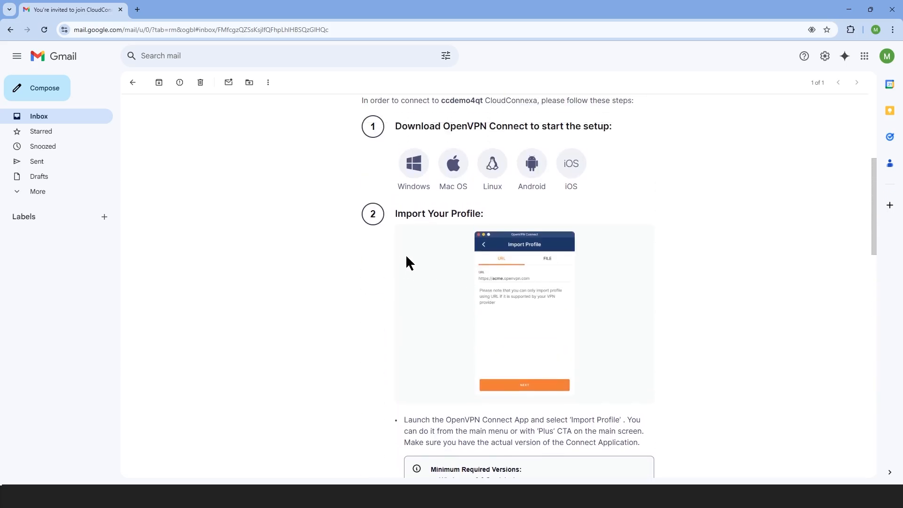
scroll(408, 259, up, 3)
click(428, 257)
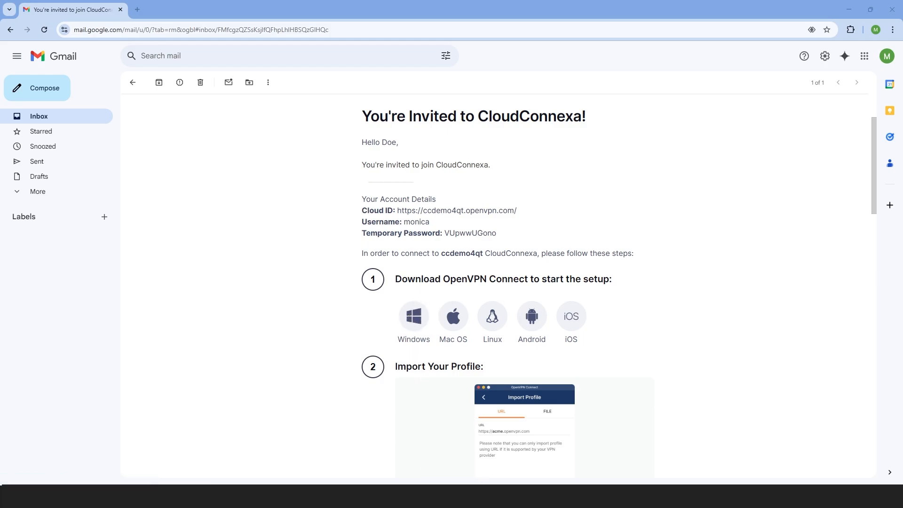
click(524, 497)
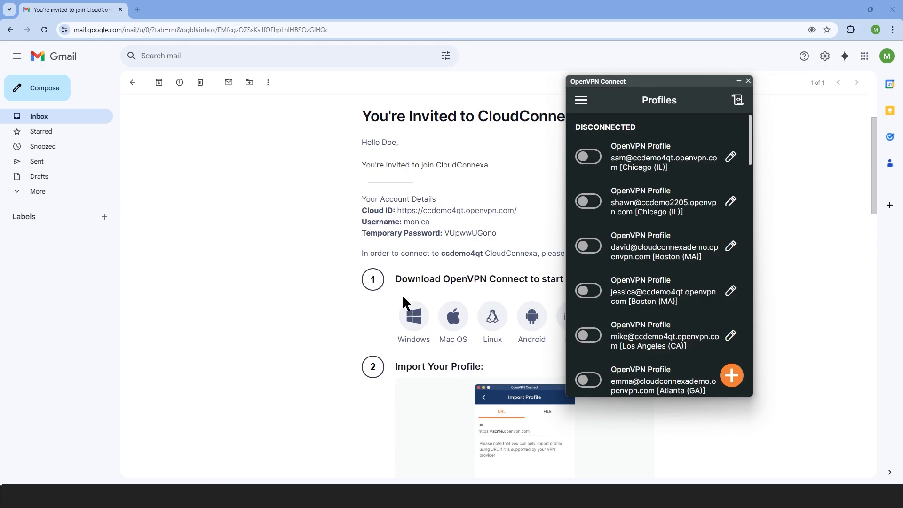
click(733, 376)
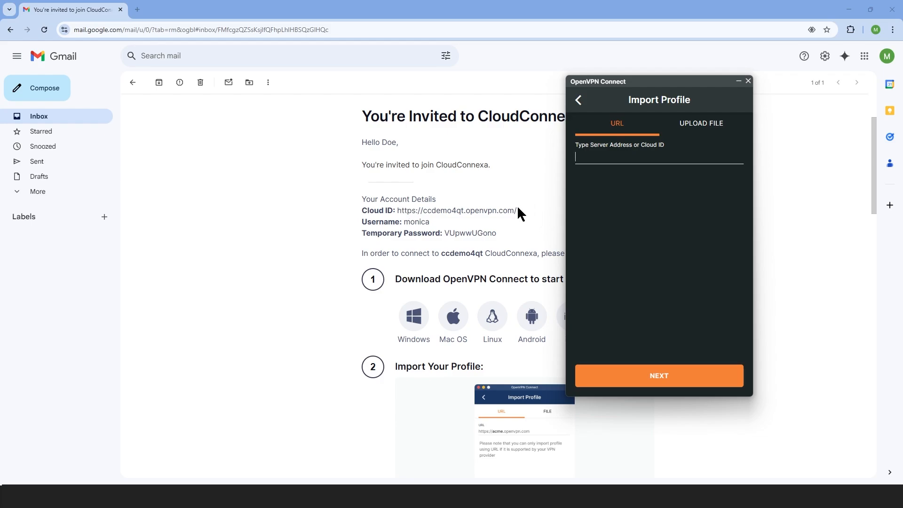
drag(517, 210, 395, 208)
key(ctrl+c)
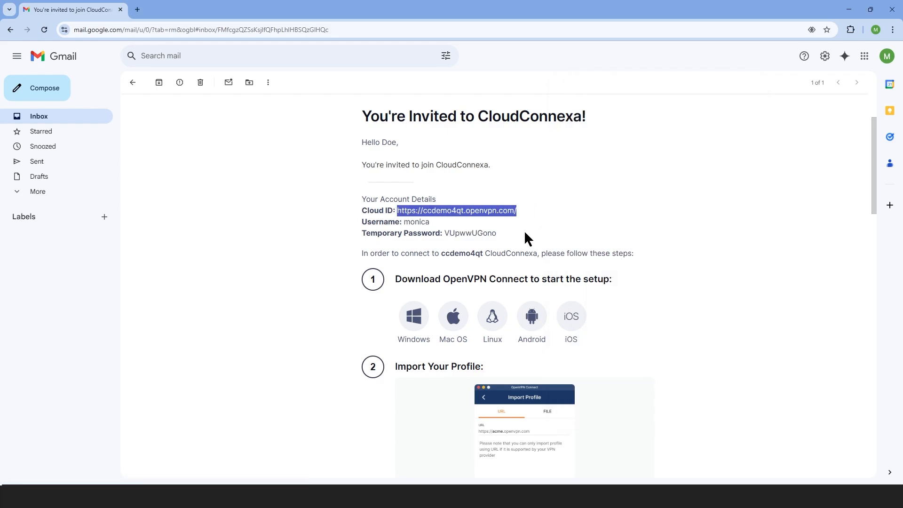
click(463, 496)
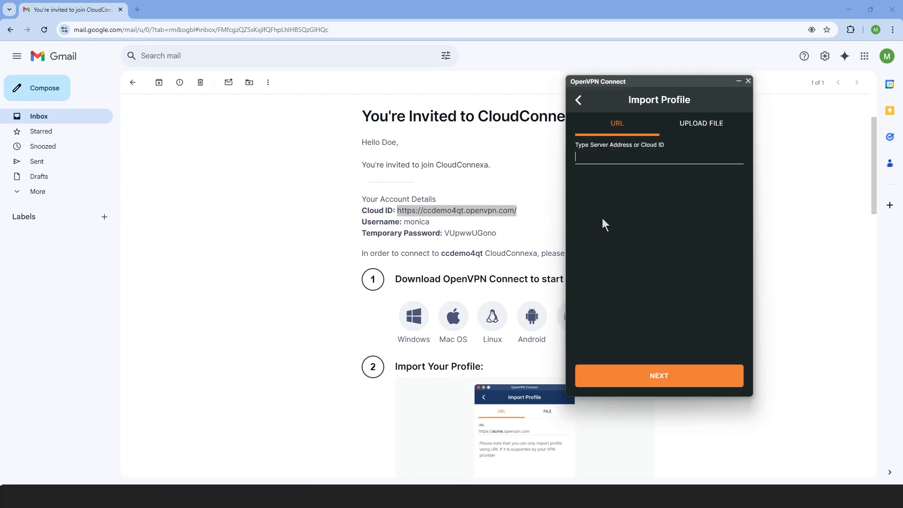
key(ctrl+v)
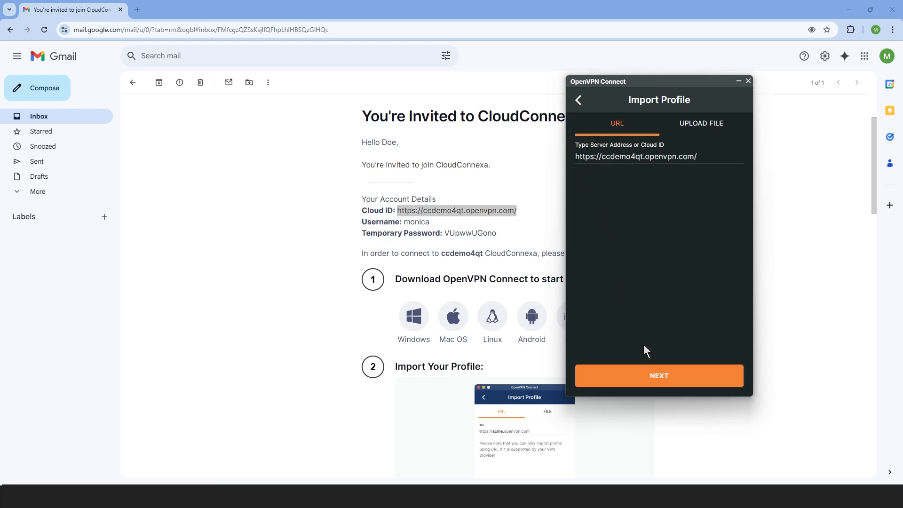
Submit the ccdemo4qt cloud ID, copy the temporary password from the invite, and launch SSO sign-in.
click(654, 380)
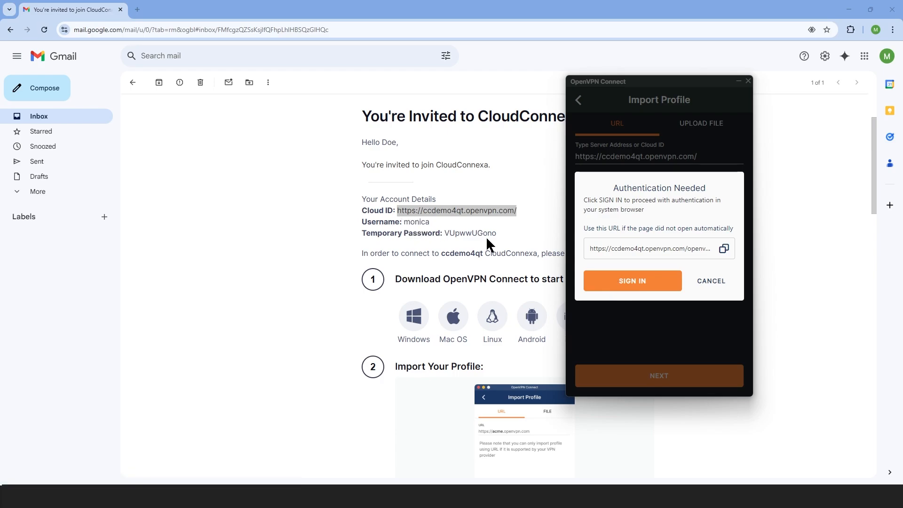
drag(496, 233, 446, 235)
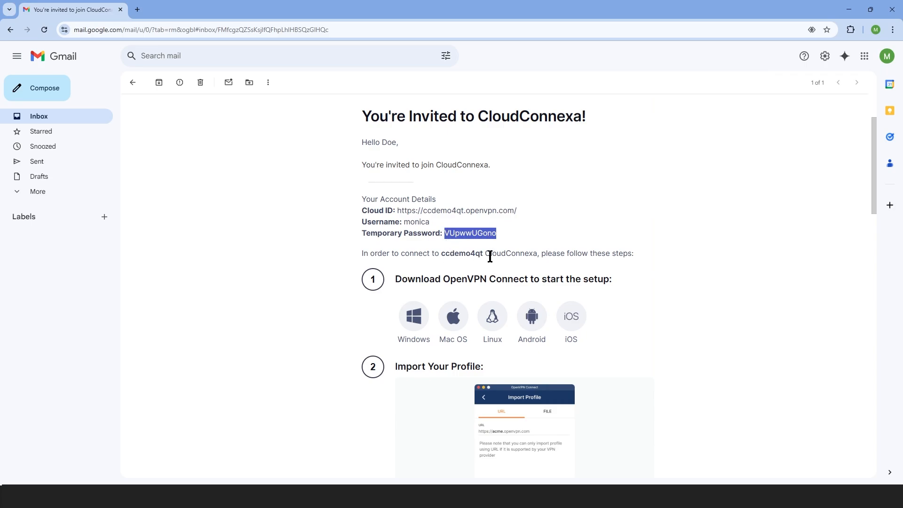
click(526, 497)
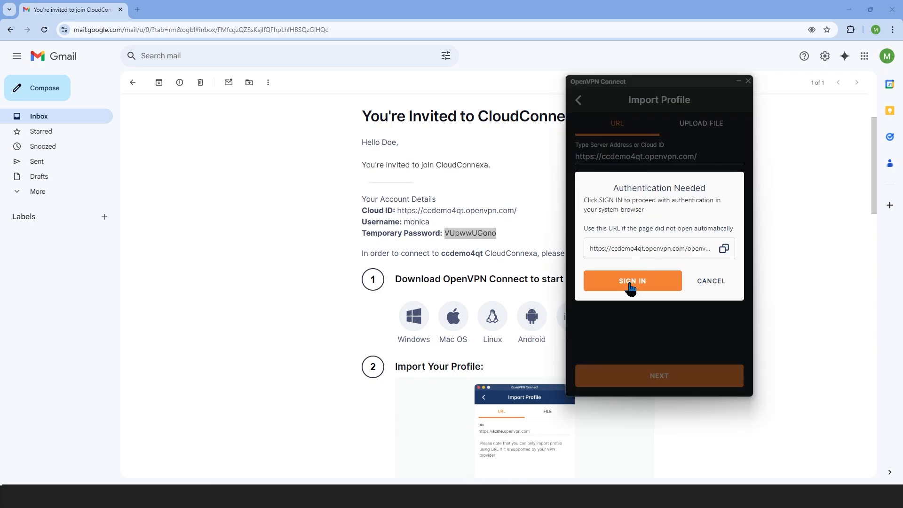
click(630, 285)
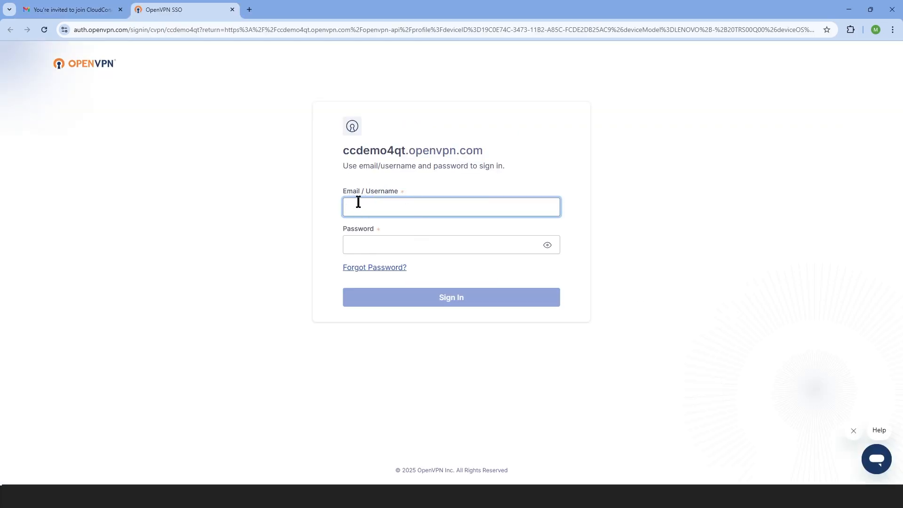
Sign in with the username and temporary password, then save a new account password.
text(monica)
click(363, 246)
key(ctrl+v)
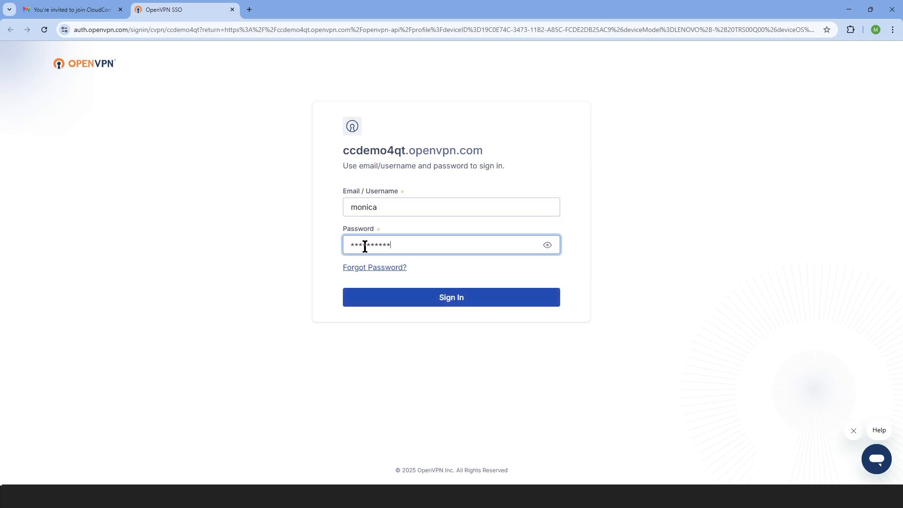
click(452, 303)
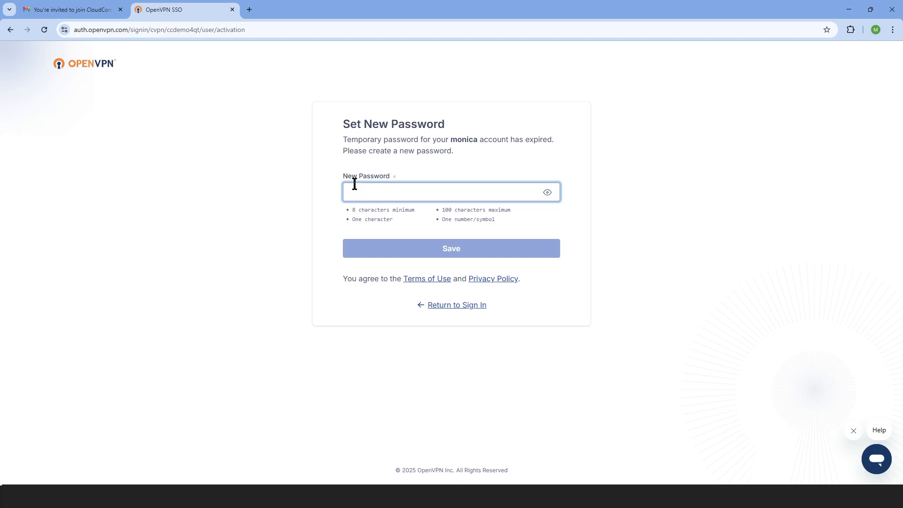
text(************)
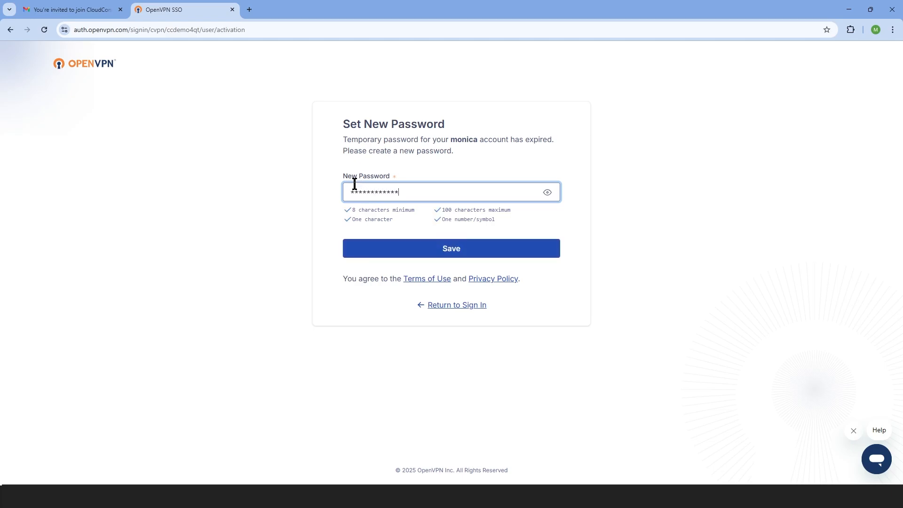
click(450, 251)
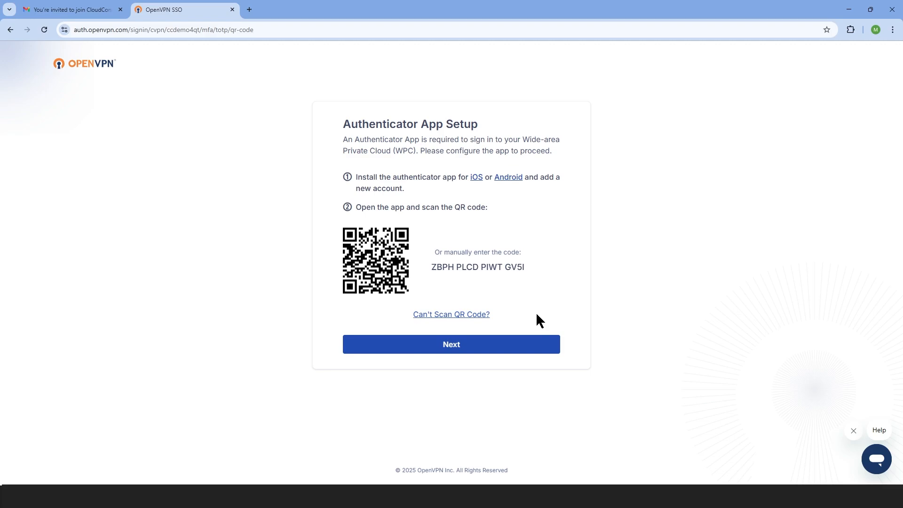
Continue to the code step, enter the six-digit authenticator code, and verify it.
click(444, 346)
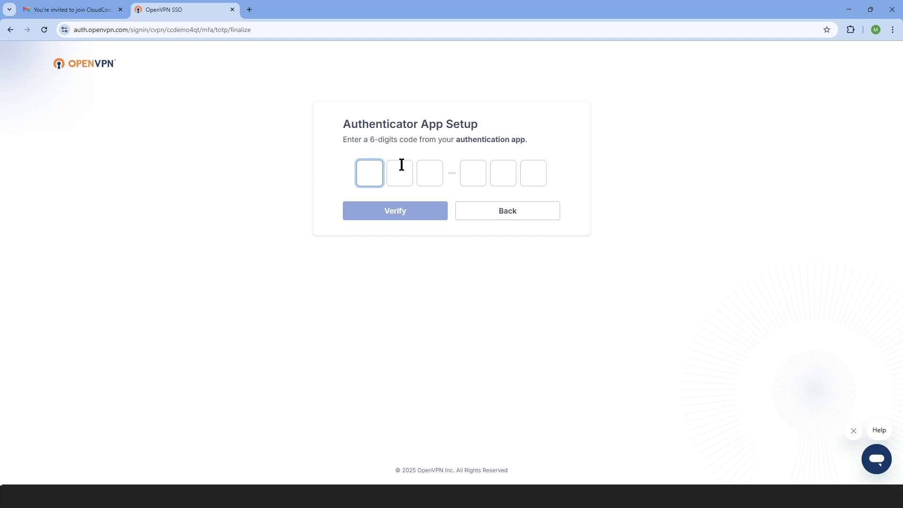
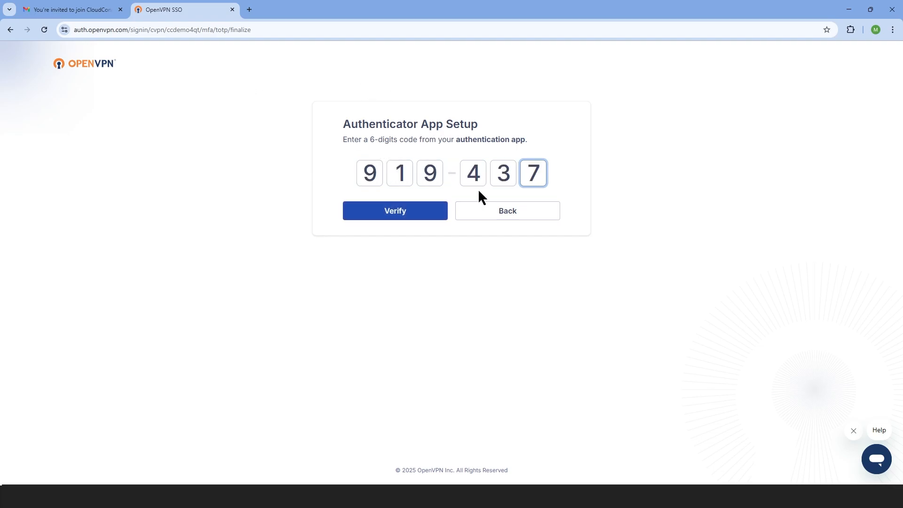
click(377, 210)
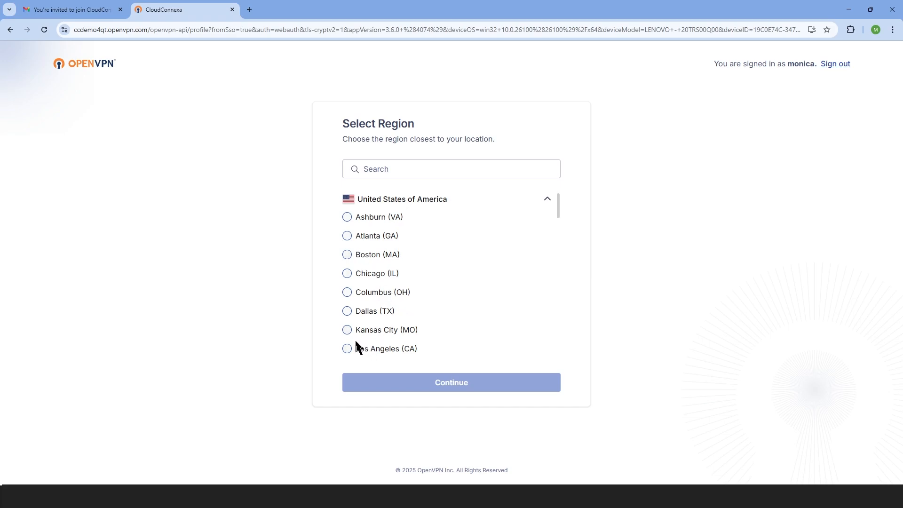
Choose the Los Angeles (CA) region, hand off to OpenVPN Connect, and confirm the profile import.
click(348, 351)
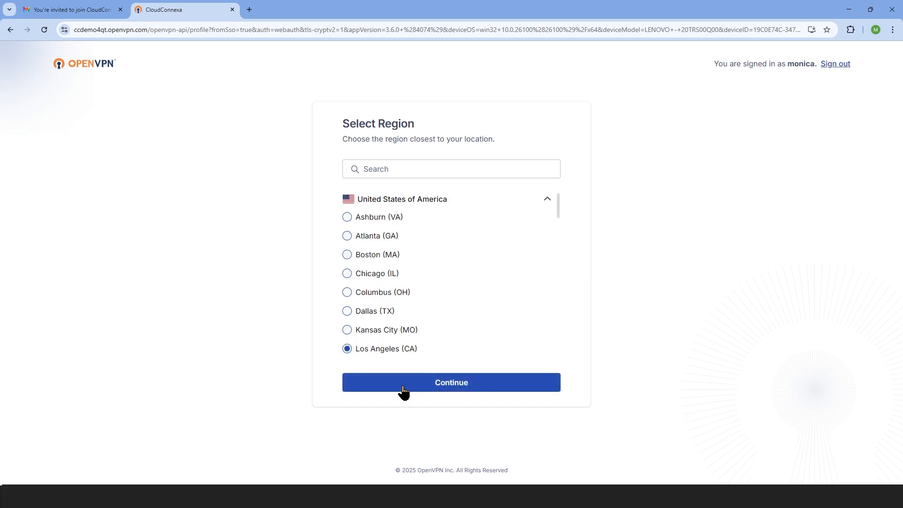
click(456, 387)
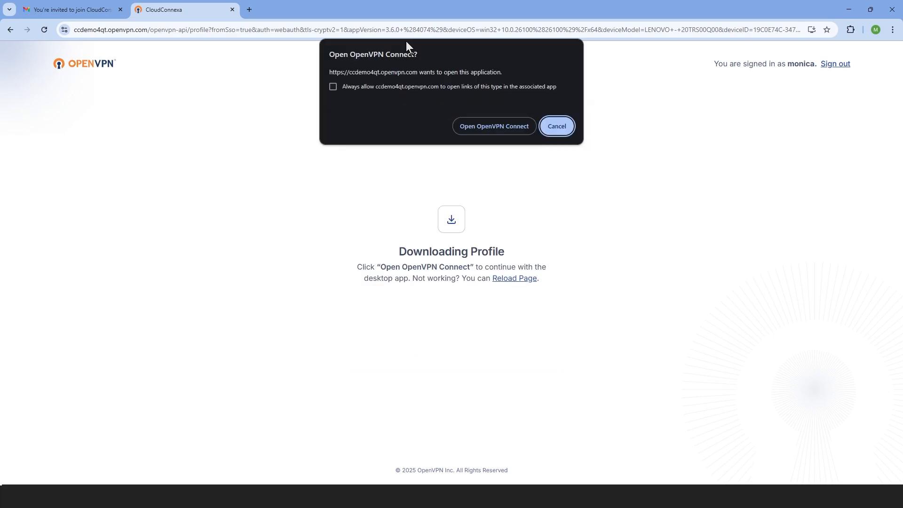
click(498, 128)
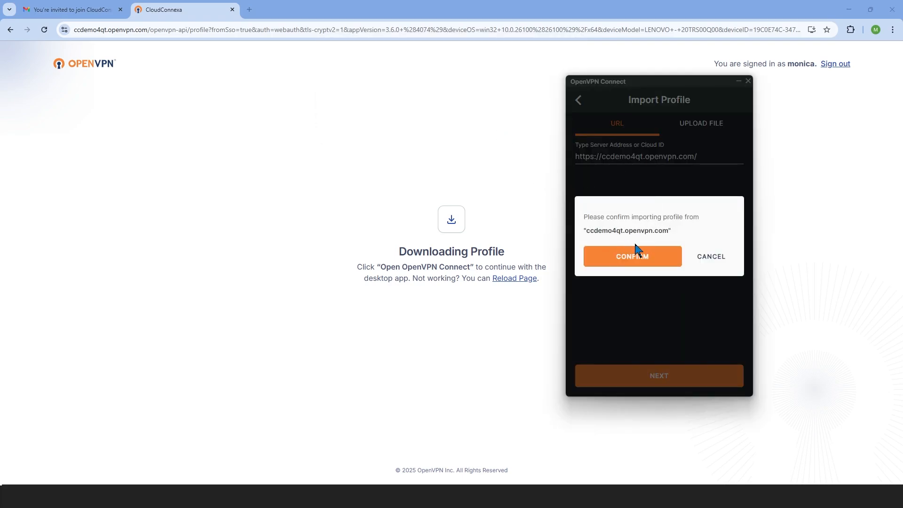
click(637, 257)
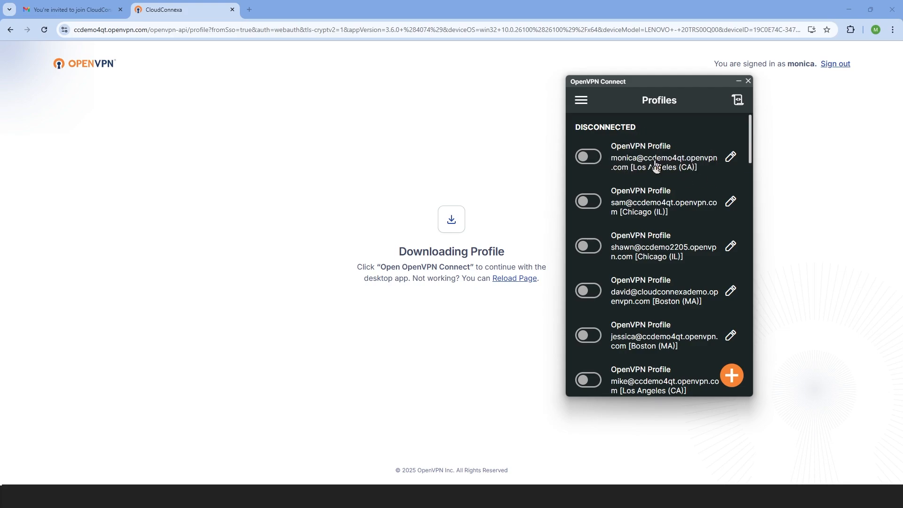
click(593, 159)
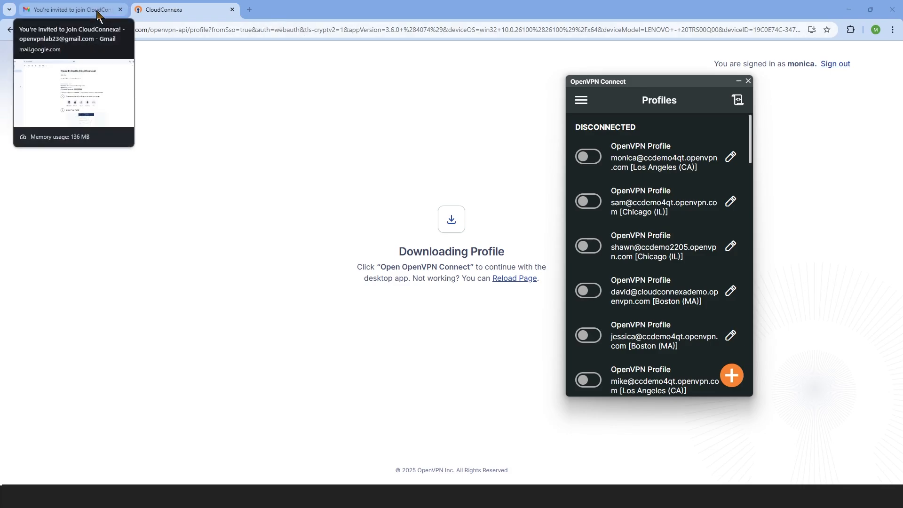
Reload the admin's CloudConnexa Users list to see the new Sales user now Active.
click(853, 9)
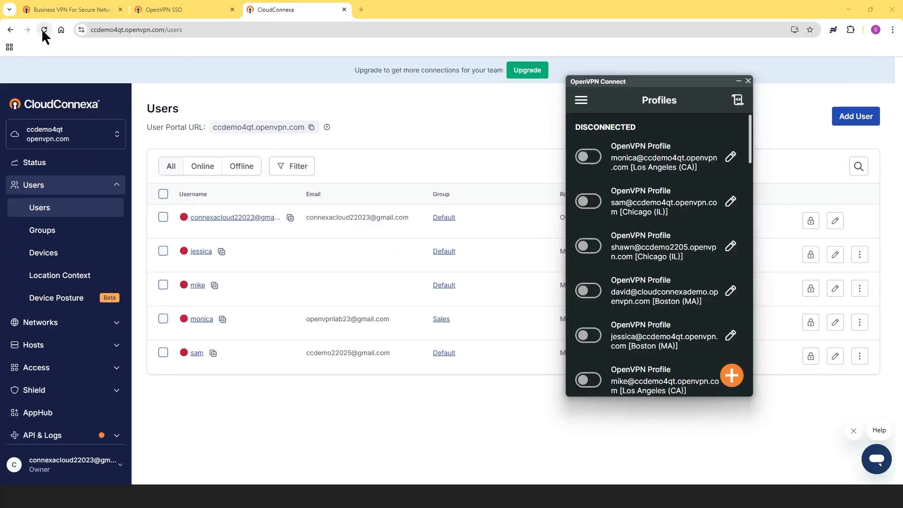
click(45, 30)
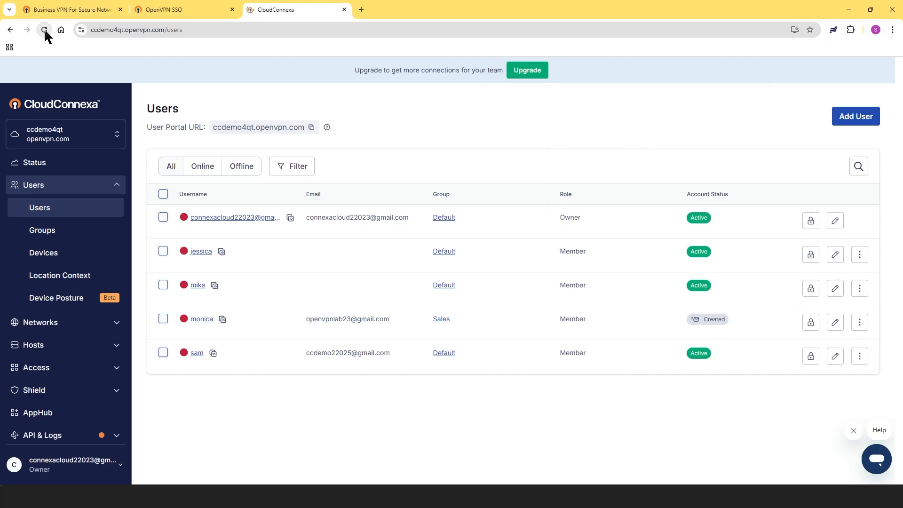
click(45, 30)
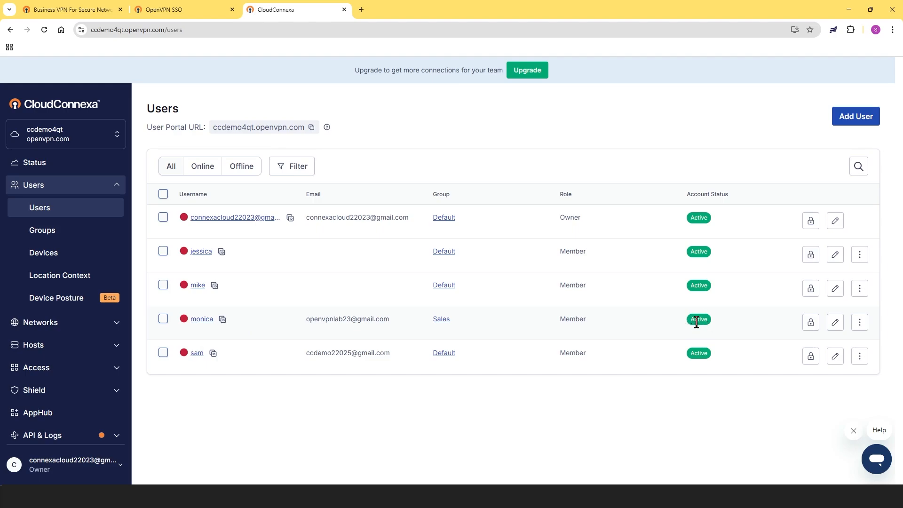
mouse_move(598, 497)
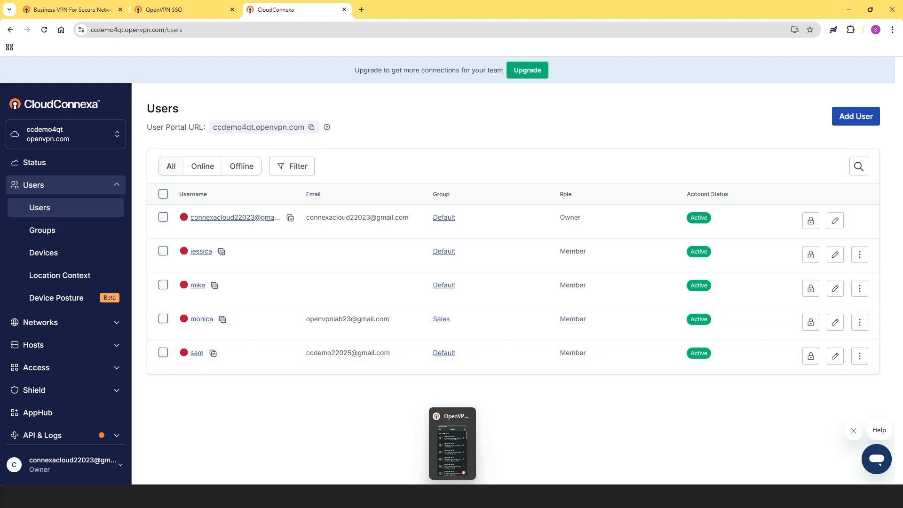
click(452, 496)
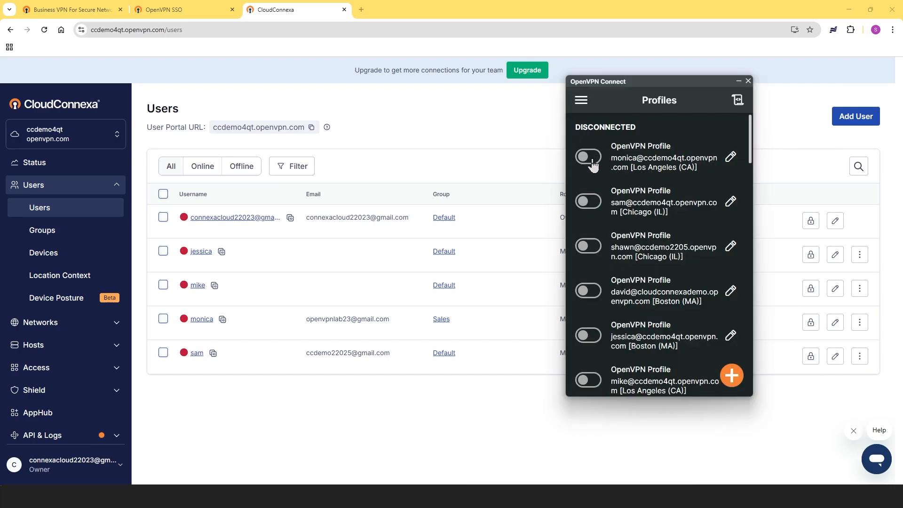
Connect the new profile, signing in to SSO with username, password and the two-factor code.
click(593, 160)
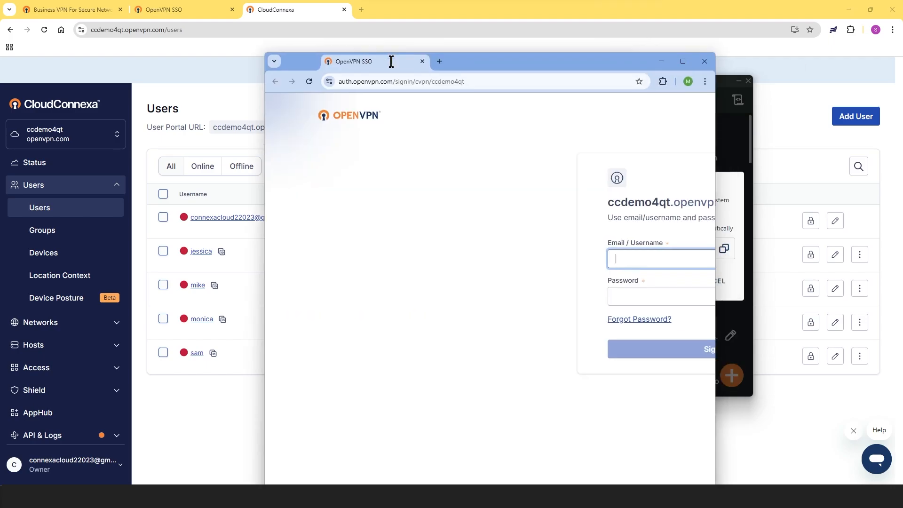
drag(391, 61, 221, 21)
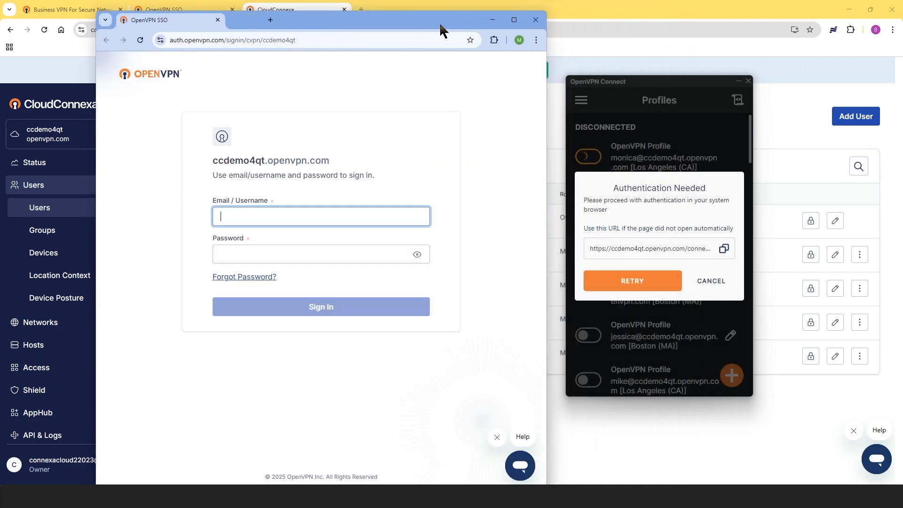
click(514, 20)
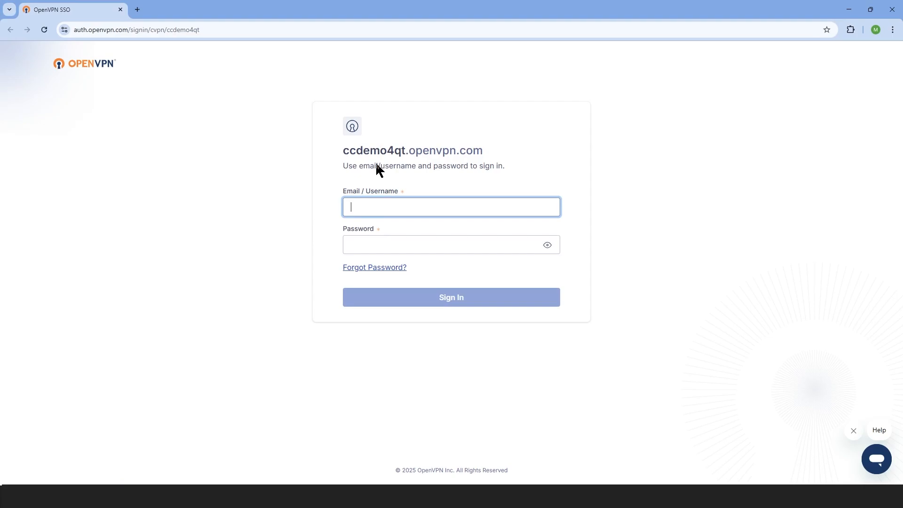
text(monica)
key(Tab)
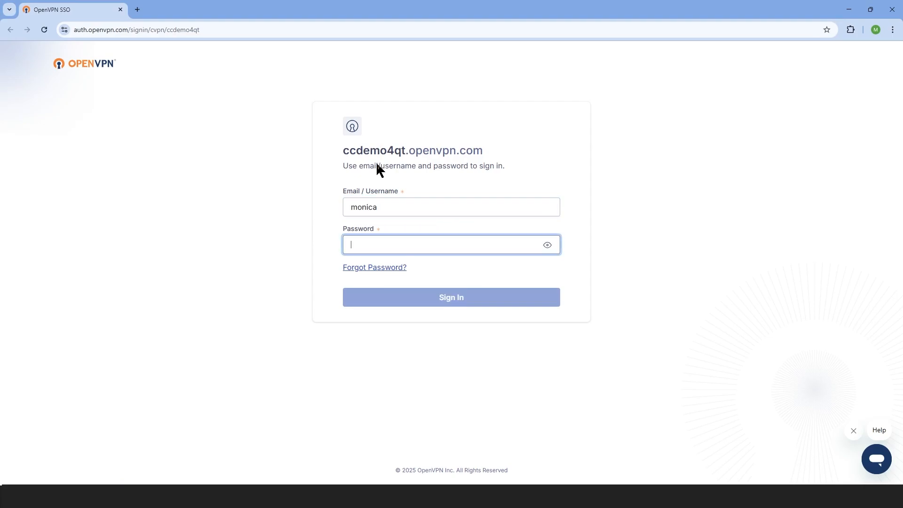
text(************)
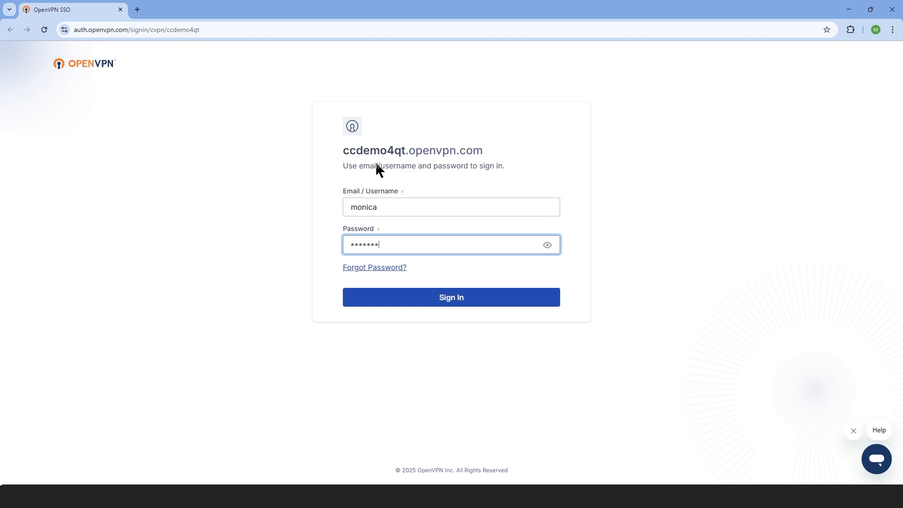
key(Return)
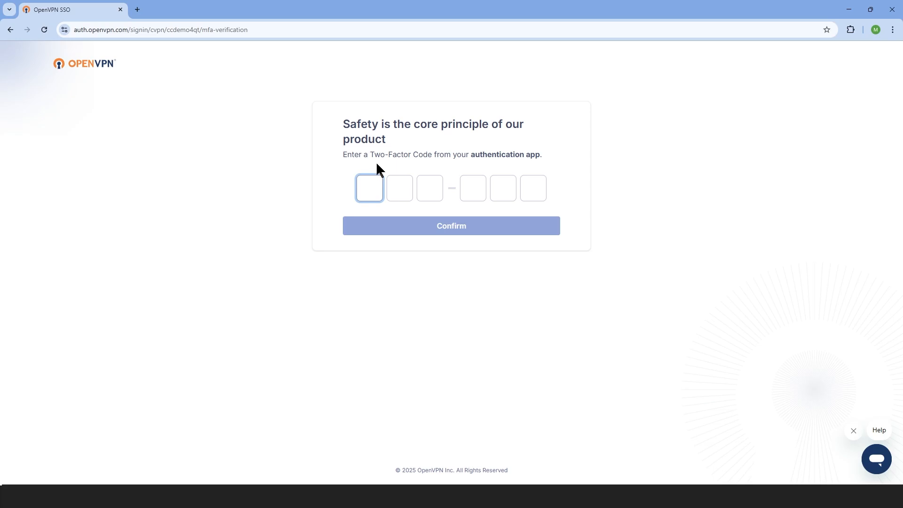
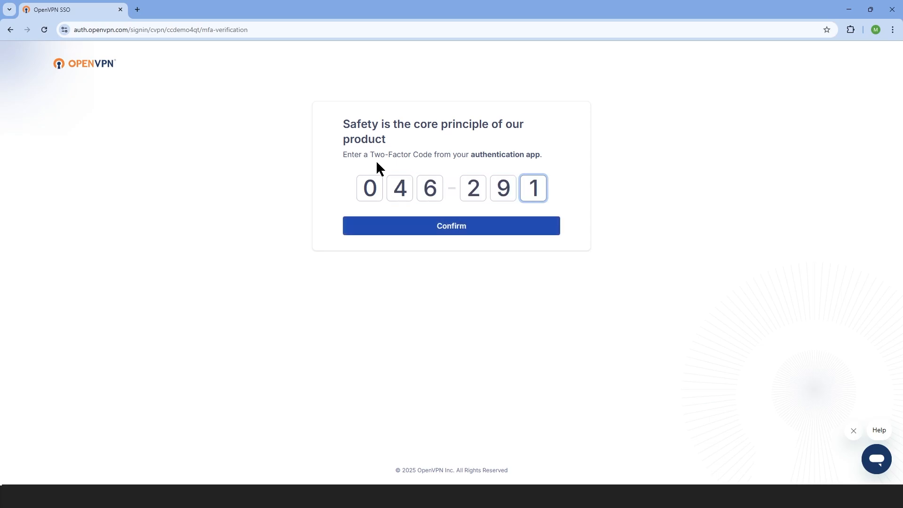
click(459, 227)
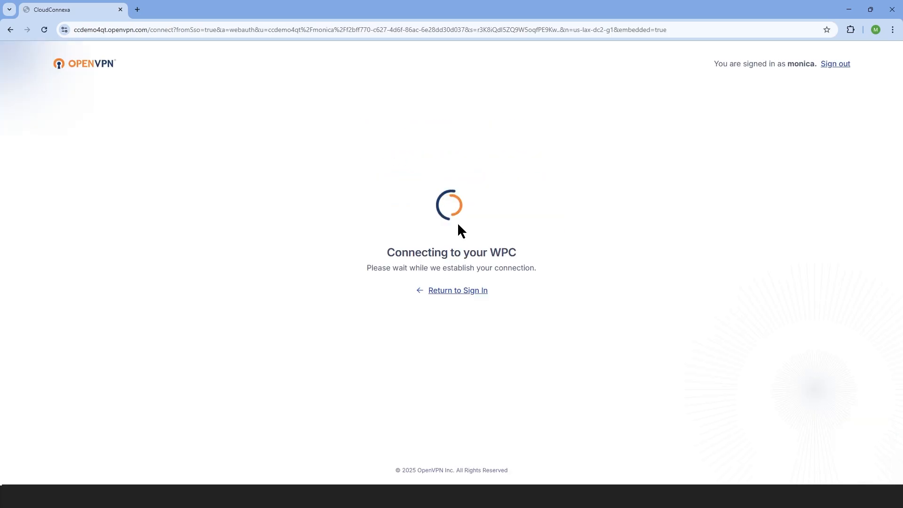